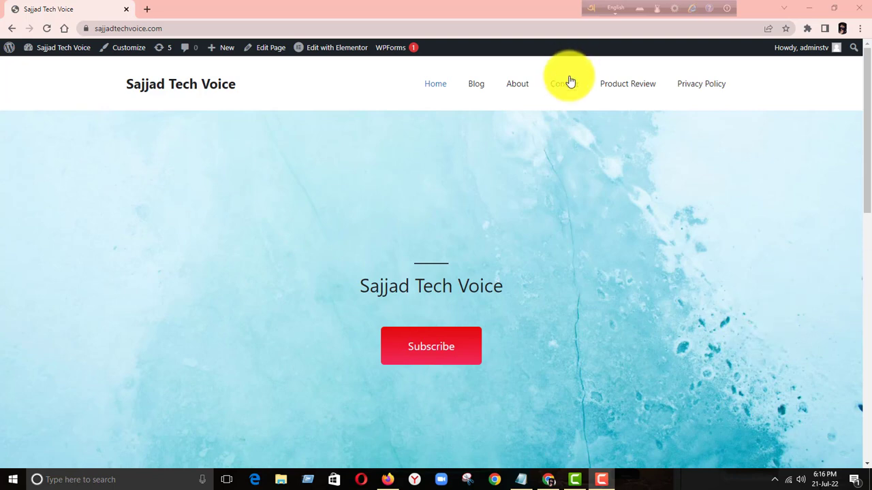
# - Look over the site's home page and the list of posts on the Blog page
pyautogui.scroll(-2, 418, 150)
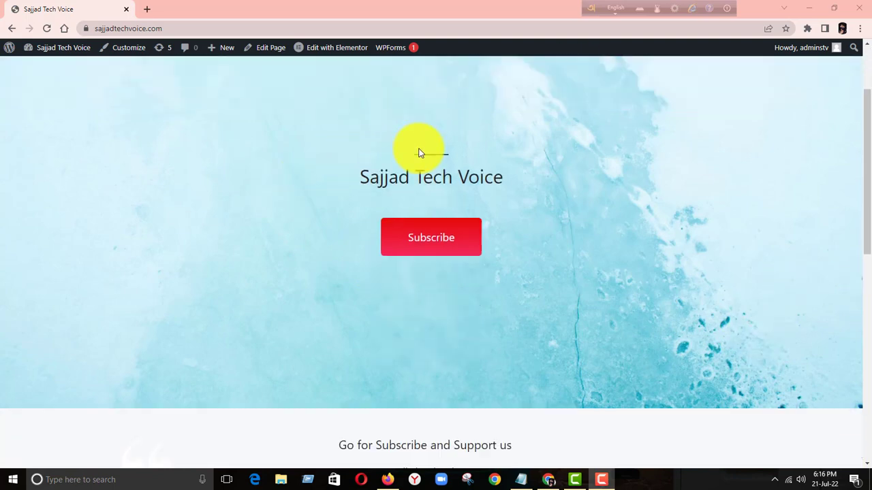
pyautogui.scroll(2, 425, 160)
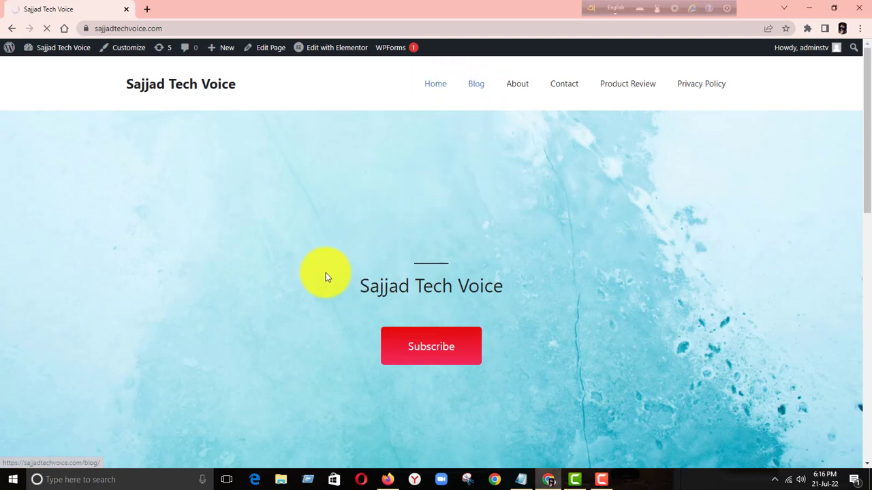
pyautogui.scroll(-1, 195, 162)
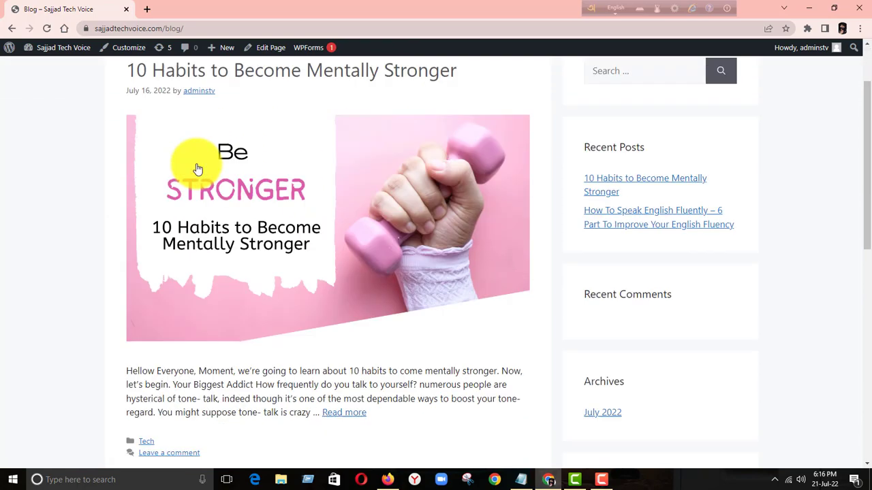
pyautogui.scroll(1, 204, 156)
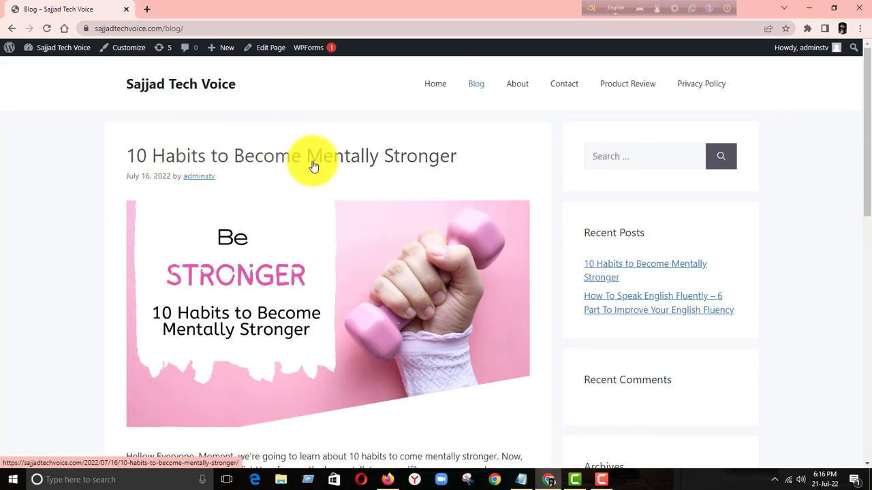
pyautogui.scroll(-2, 410, 170)
pyautogui.scroll(-2, 411, 172)
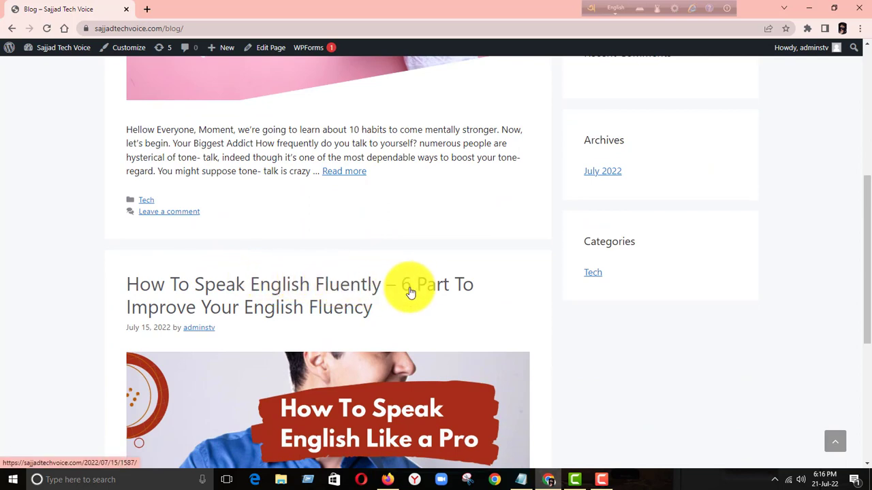
pyautogui.scroll(-3, 231, 309)
pyautogui.scroll(-1, 250, 308)
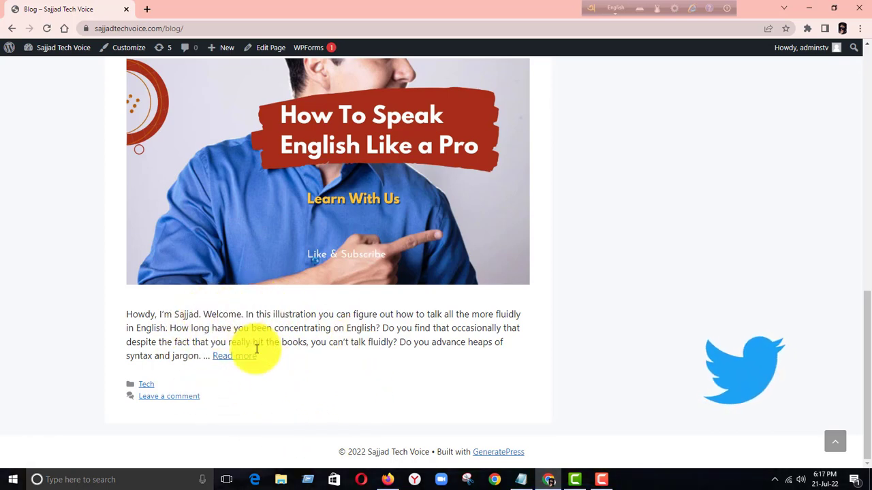
# - Open the full post about speaking English fluently, skim its text and return to the Blog page
pyautogui.click(231, 360)
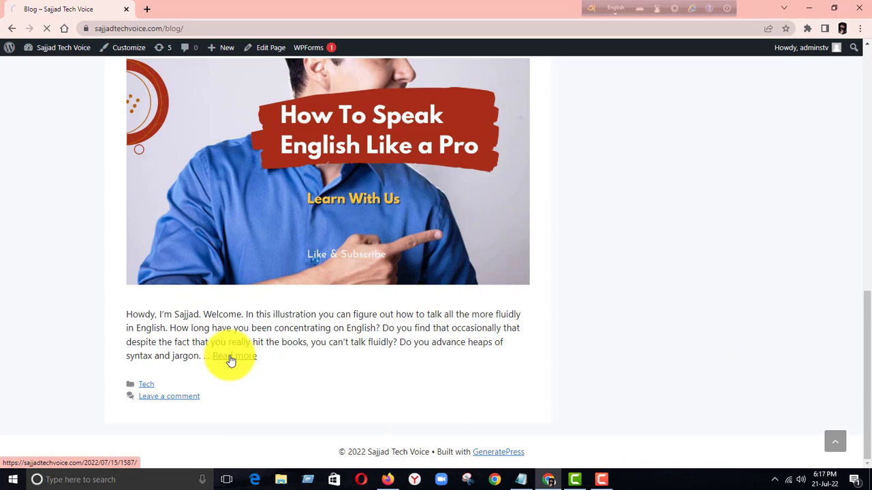
pyautogui.scroll(-5, 238, 326)
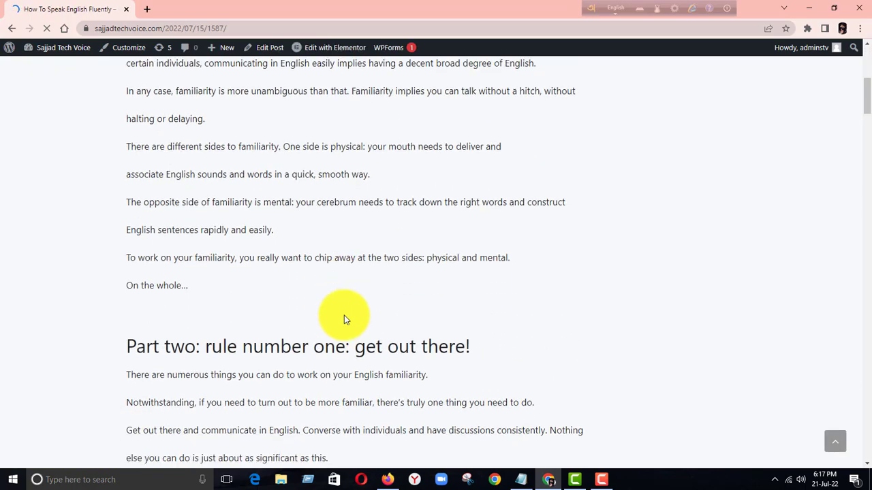
pyautogui.scroll(-9, 343, 316)
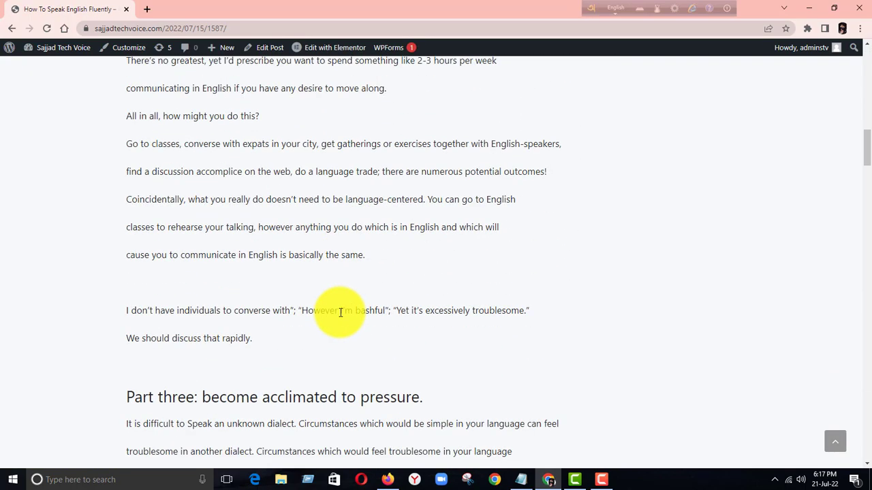
pyautogui.scroll(-6, 341, 312)
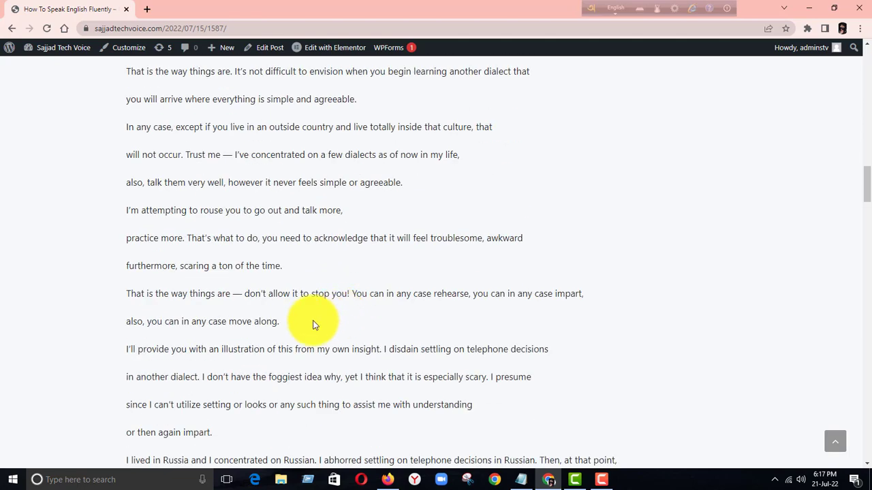
pyautogui.scroll(10, 308, 324)
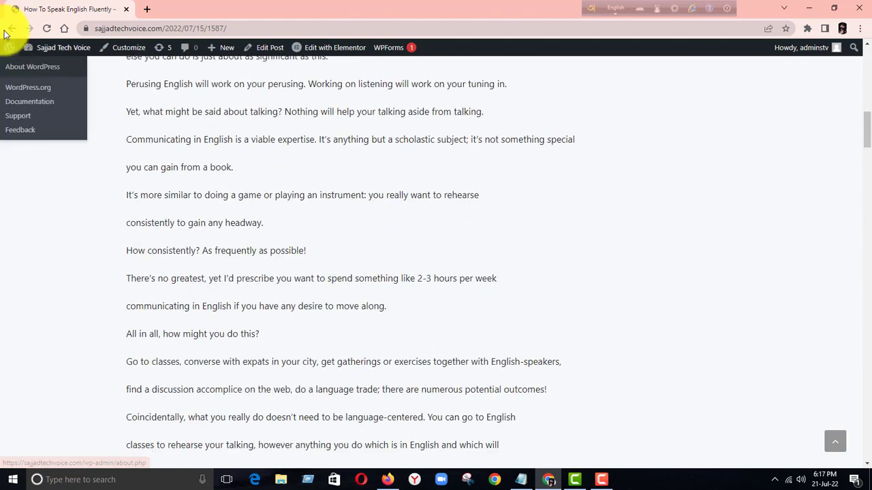
pyautogui.click(12, 28)
pyautogui.scroll(10, 484, 341)
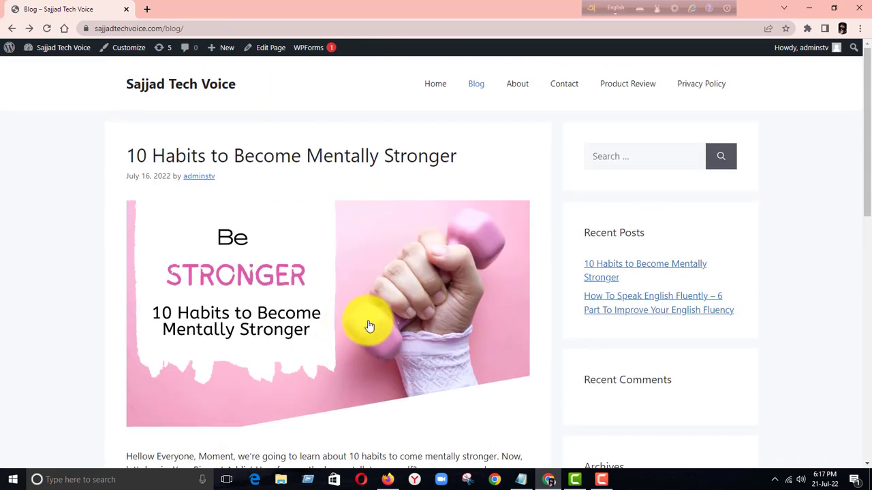
# - Visit the Product Review page, view the shop page linked from the Boya M 1 Microphone image and close it
pyautogui.click(620, 87)
pyautogui.scroll(-1, 314, 304)
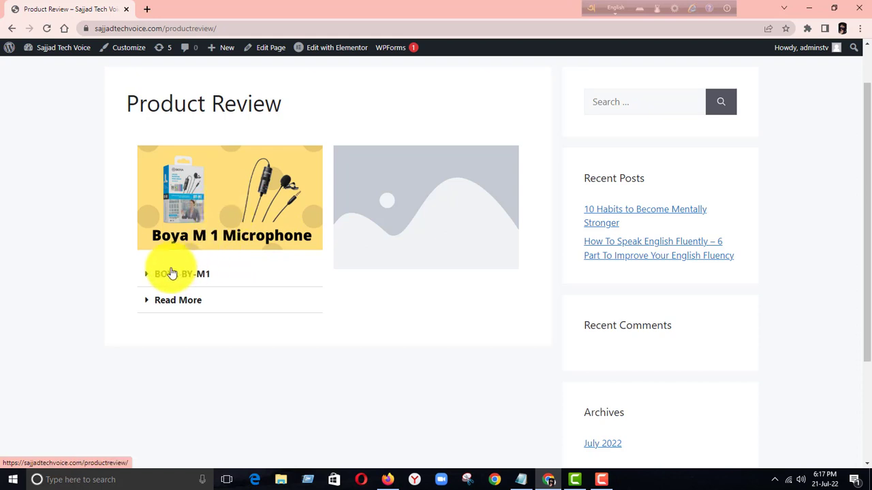
pyautogui.click(241, 211)
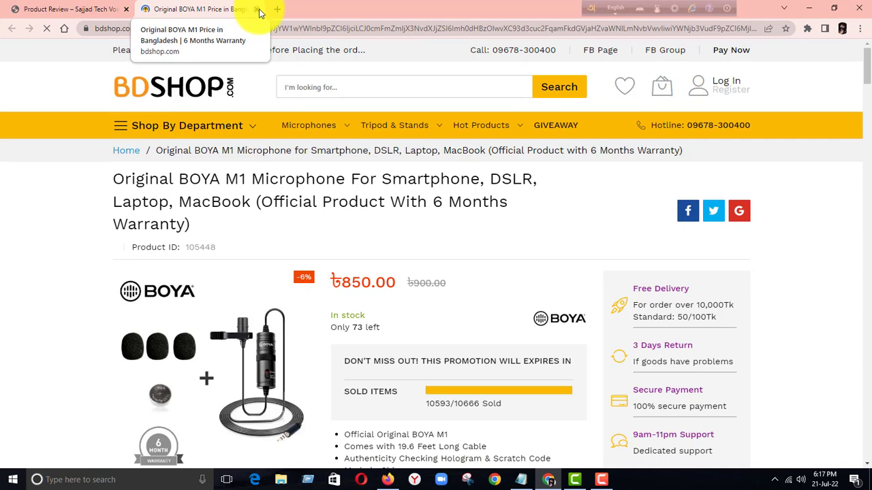
pyautogui.click(257, 9)
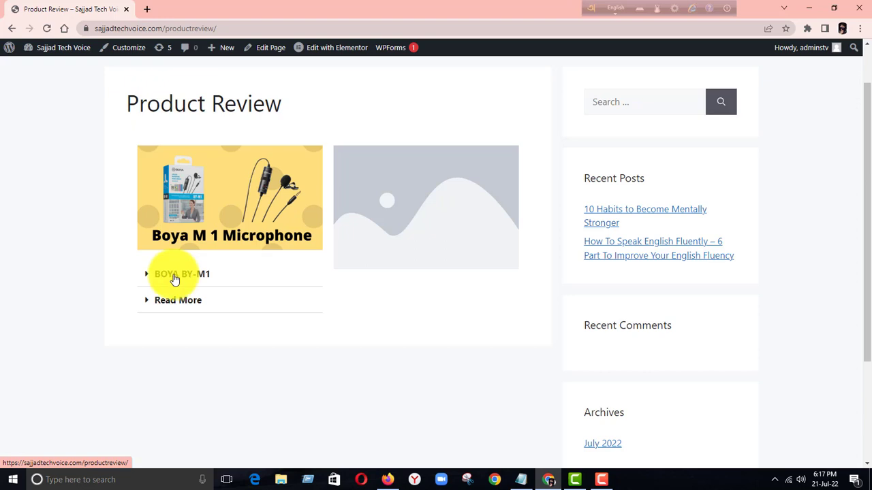
# - Expand the BOYA BY-M1 and Read More sections below the microphone image and read through the product text
pyautogui.click(175, 279)
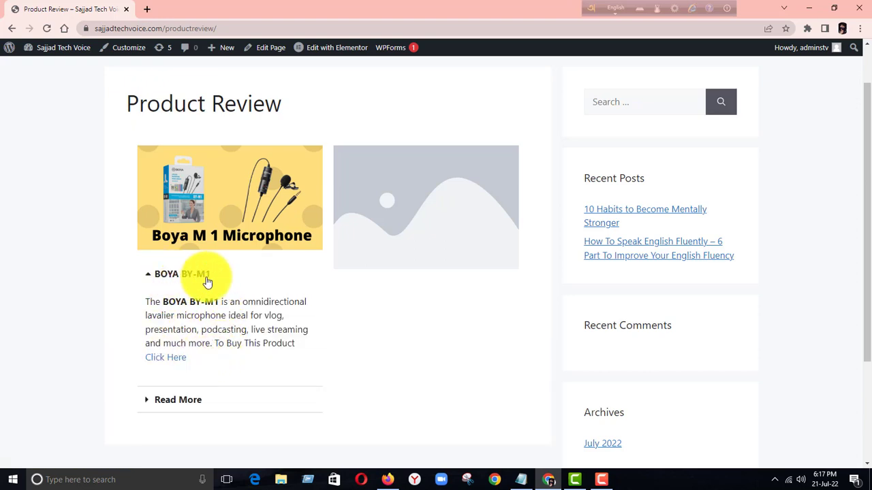
pyautogui.scroll(-1, 219, 303)
pyautogui.scroll(-2, 219, 302)
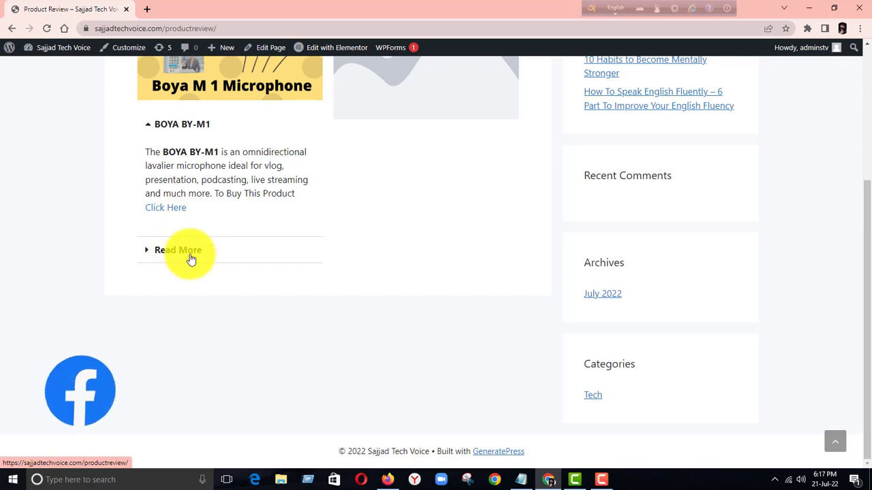
pyautogui.click(185, 252)
pyautogui.scroll(-1, 205, 247)
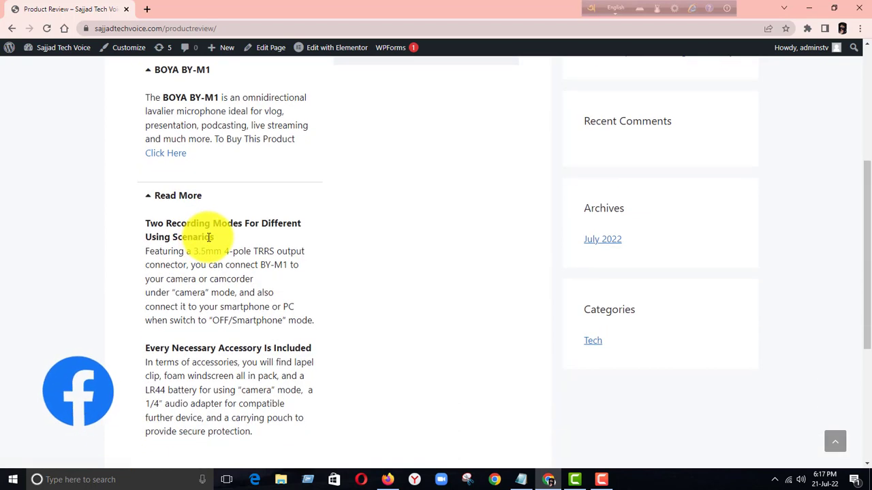
pyautogui.scroll(-2, 229, 225)
pyautogui.scroll(-2, 244, 301)
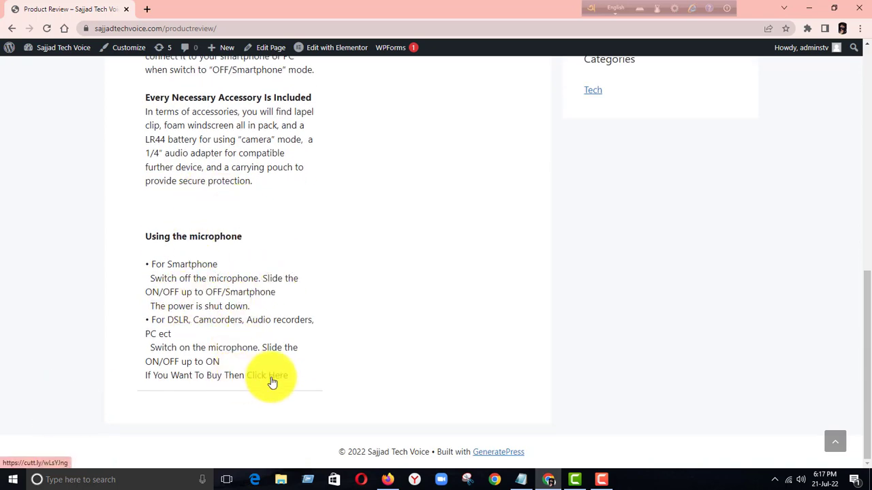
pyautogui.scroll(4, 239, 289)
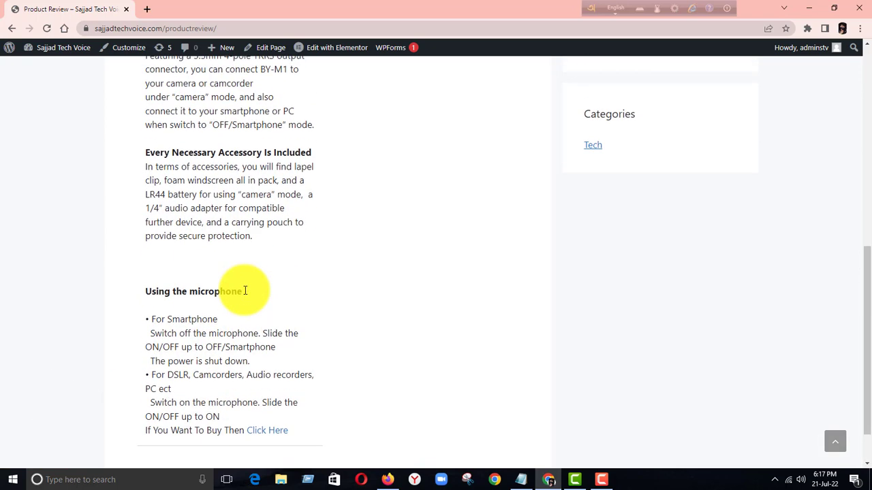
pyautogui.scroll(-3, 279, 287)
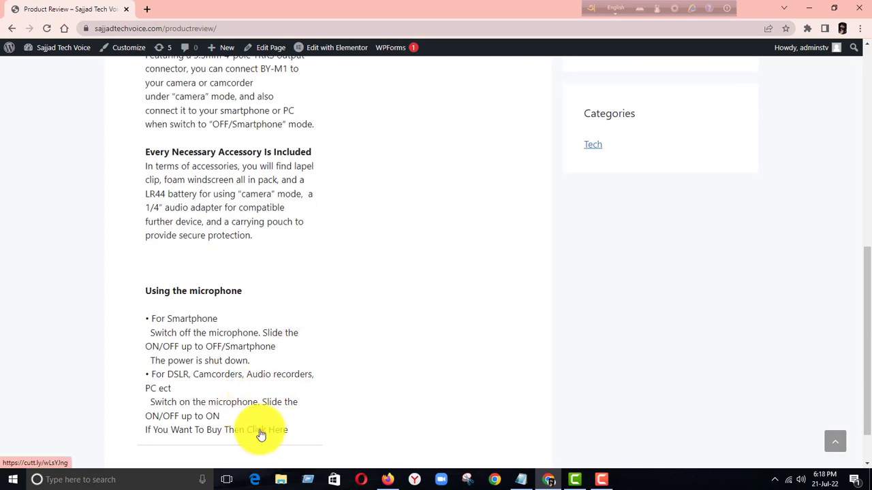
# - Check the purchase link at the end of the Read More text, close the shop page and collapse the Read More section
pyautogui.click(261, 431)
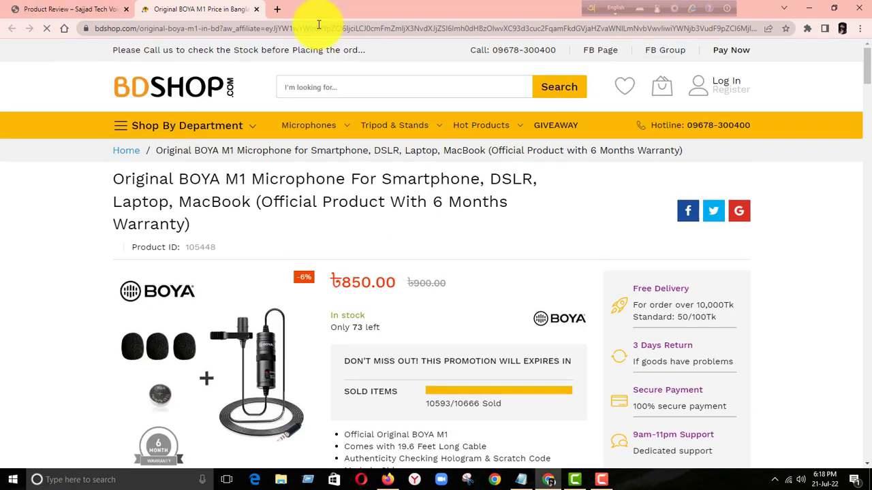
pyautogui.click(257, 10)
pyautogui.scroll(6, 344, 232)
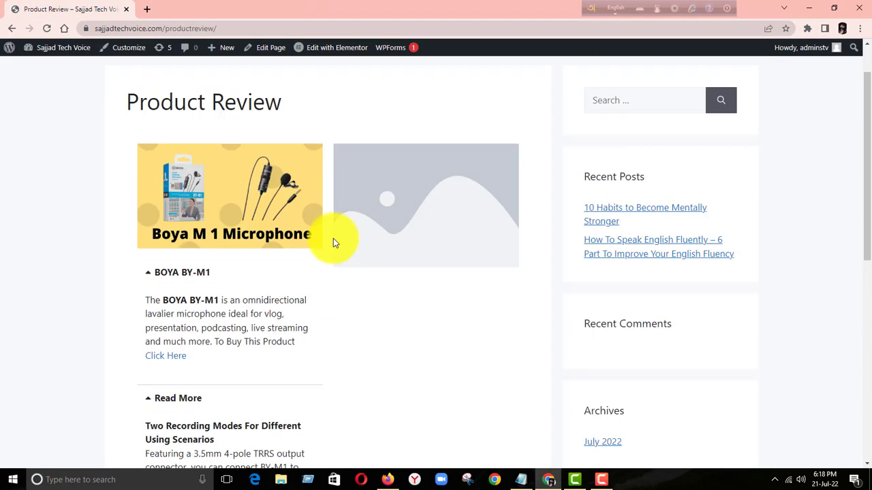
pyautogui.click(180, 436)
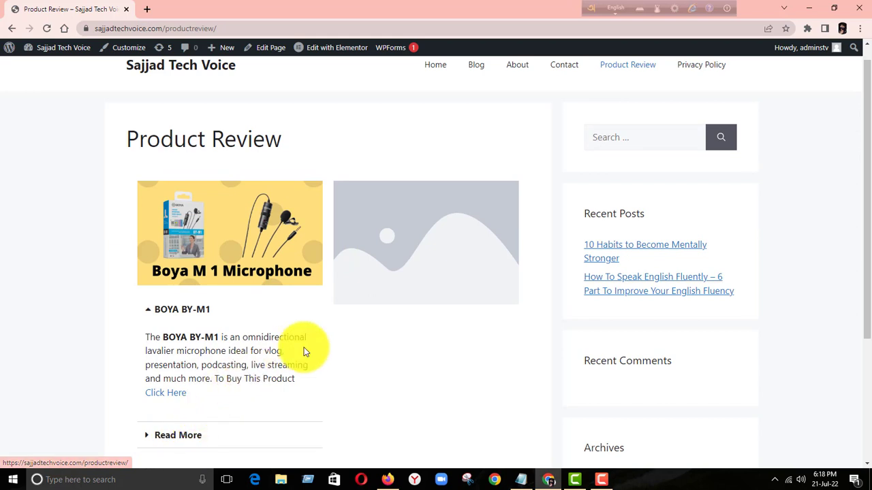
pyautogui.scroll(-2, 354, 319)
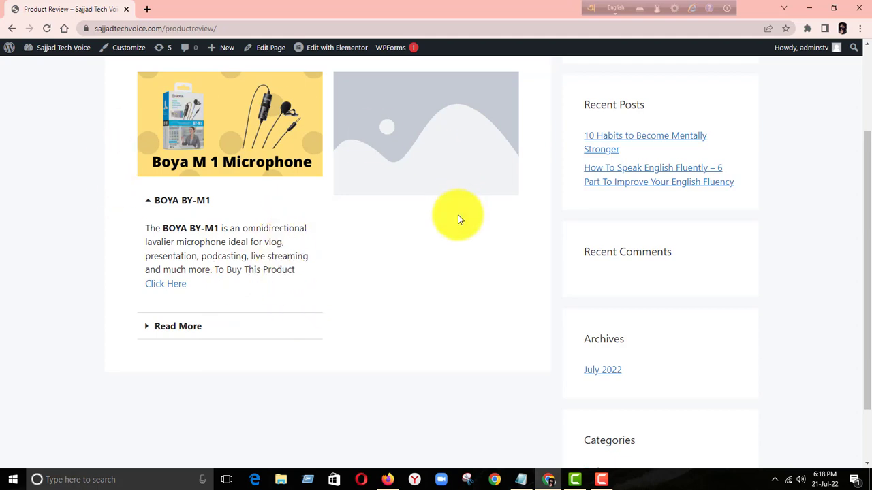
pyautogui.scroll(2, 458, 219)
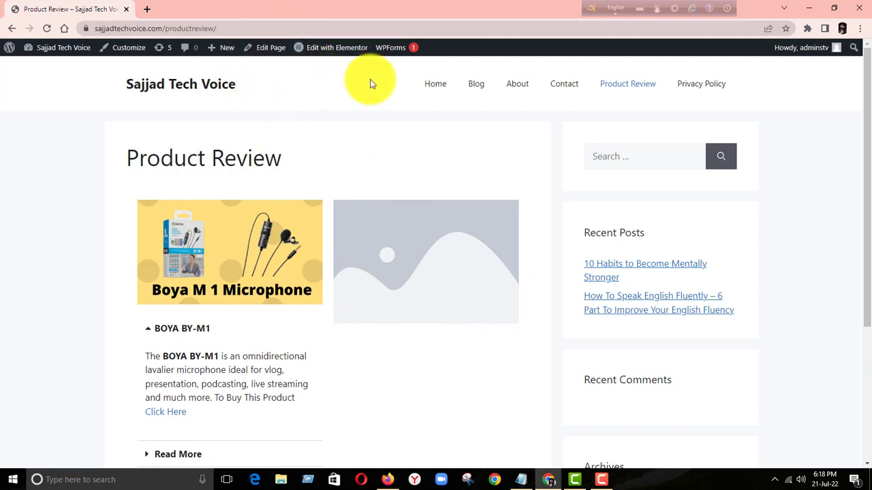
# - Open the Product Review page for editing with Elementor
pyautogui.moveTo(327, 54)
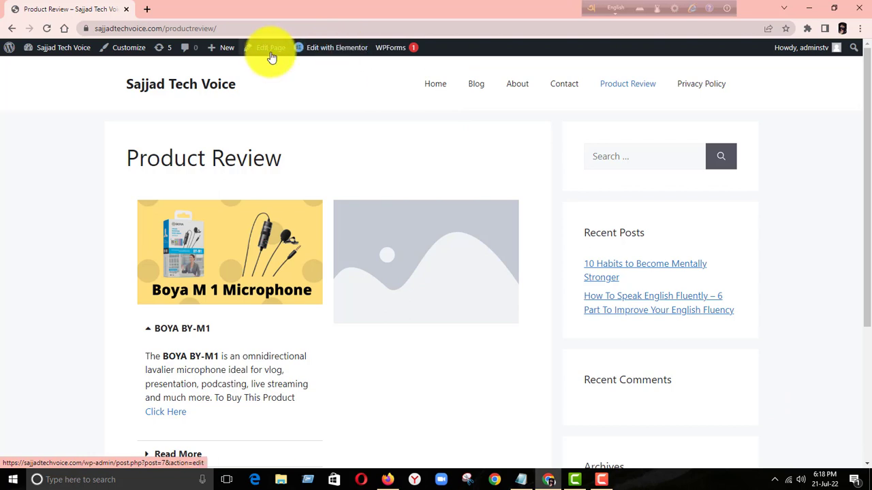
pyautogui.click(334, 51)
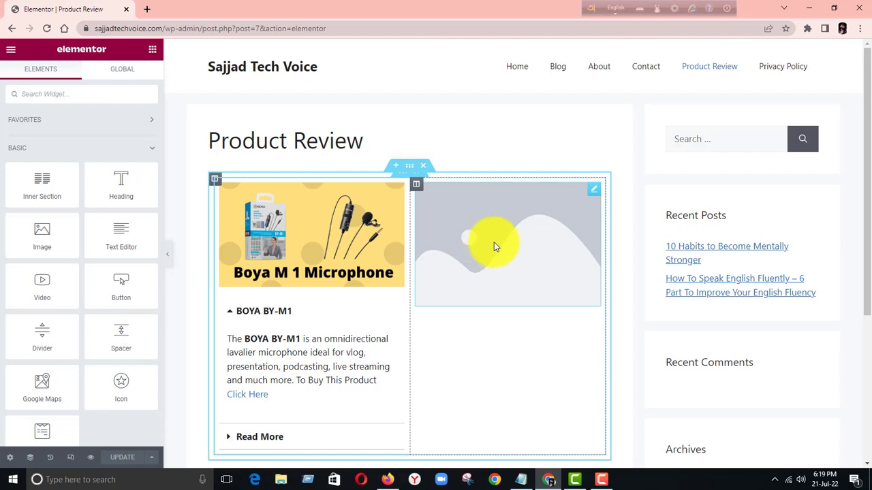
pyautogui.scroll(-1, 485, 247)
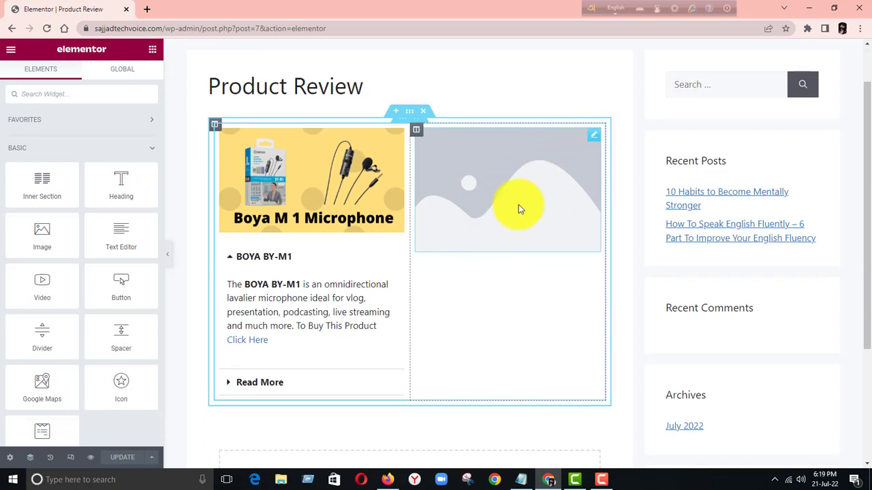
# - Fill the empty second-column image with Boya-m-1-Microphone.png from the media library
pyautogui.click(522, 162)
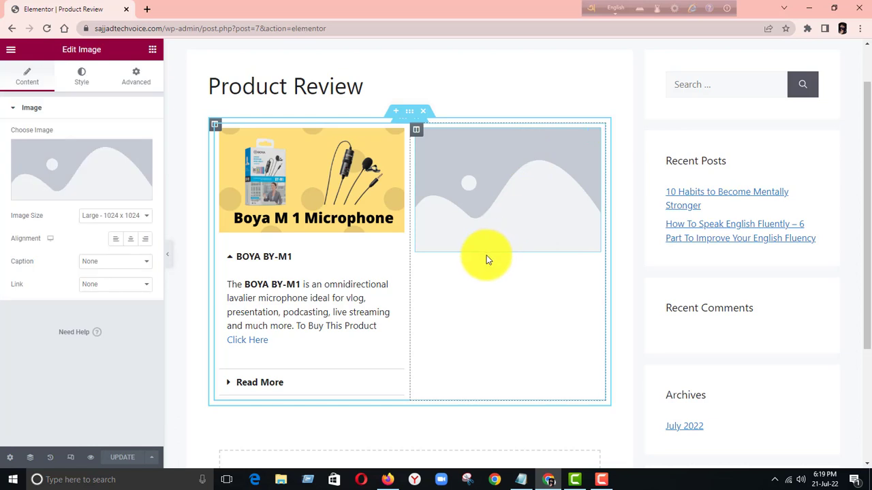
pyautogui.click(76, 196)
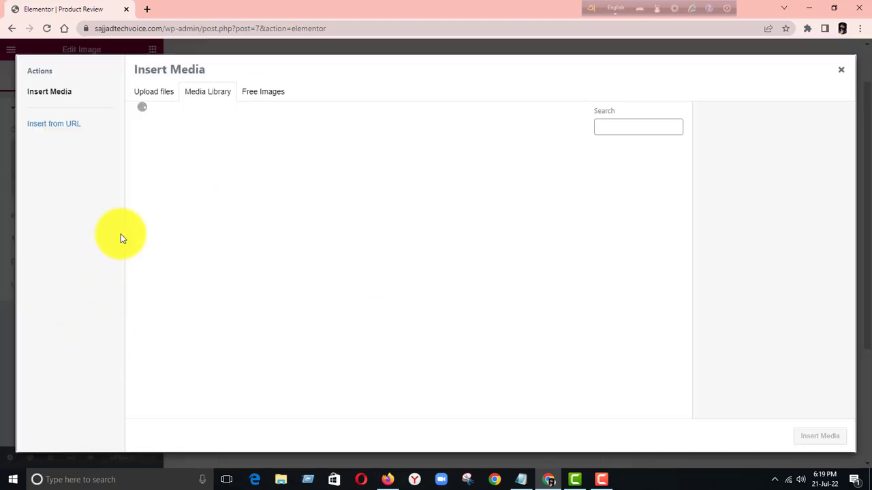
pyautogui.scroll(-1, 247, 184)
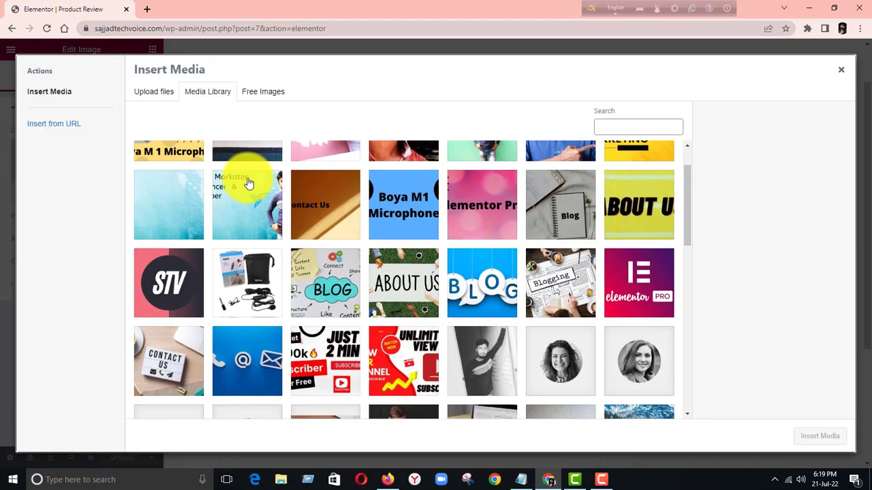
pyautogui.scroll(1, 247, 185)
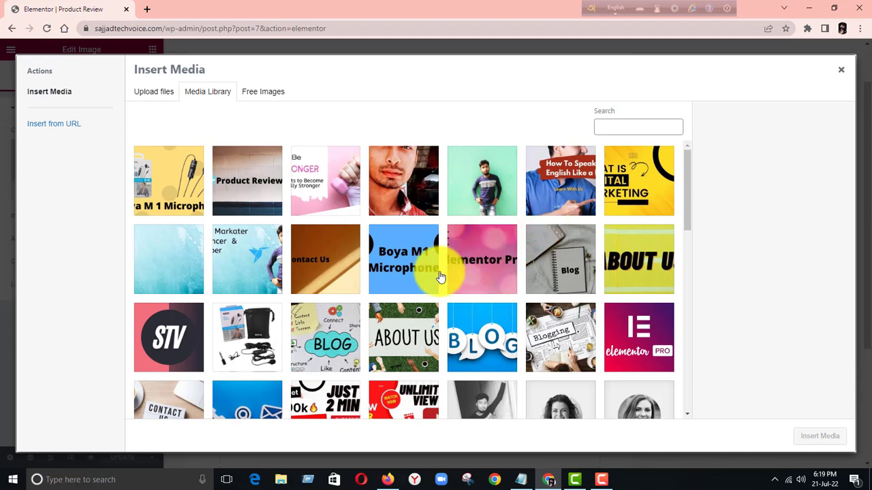
pyautogui.click(491, 266)
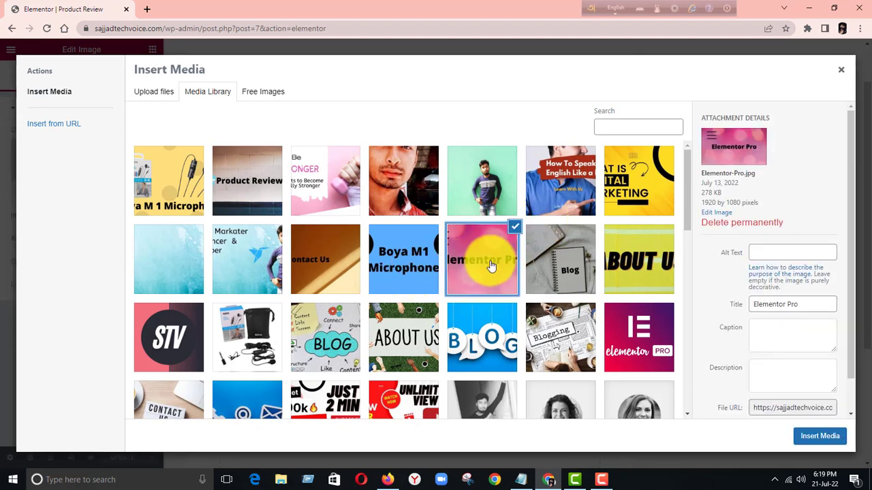
pyautogui.click(163, 179)
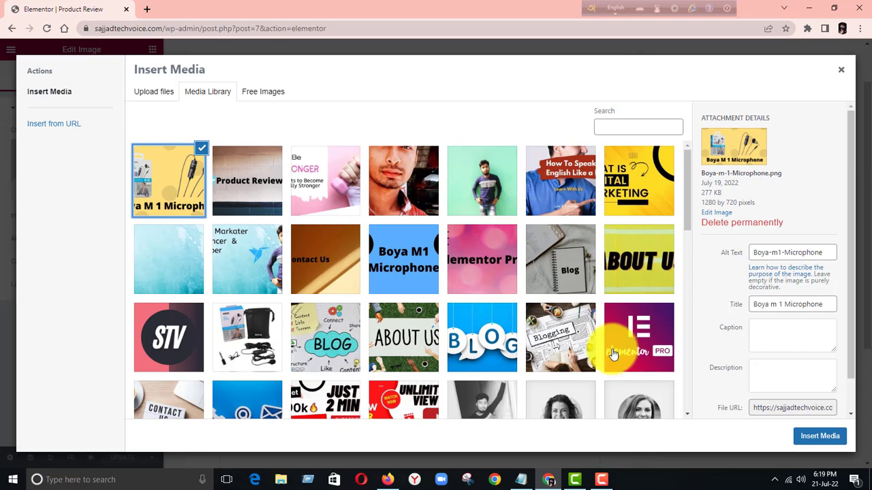
pyautogui.click(819, 438)
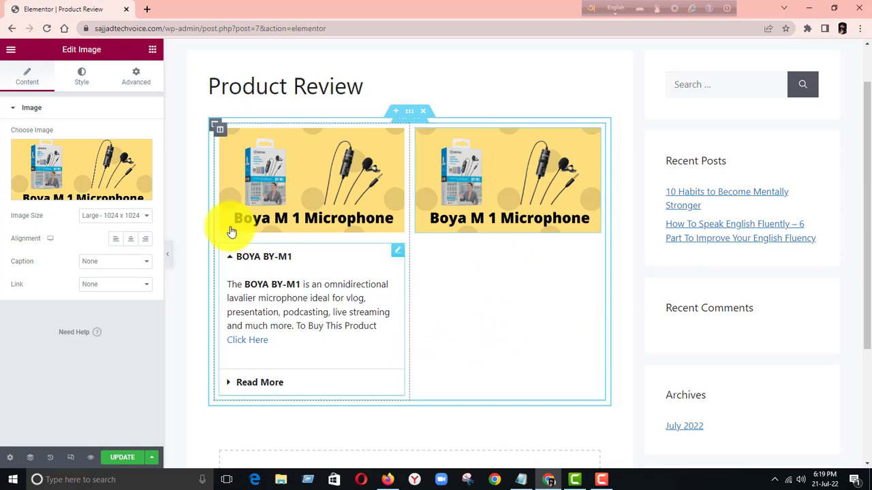
# - Add a Toggle widget below the microphone image in the second column
pyautogui.click(11, 50)
pyautogui.click(9, 52)
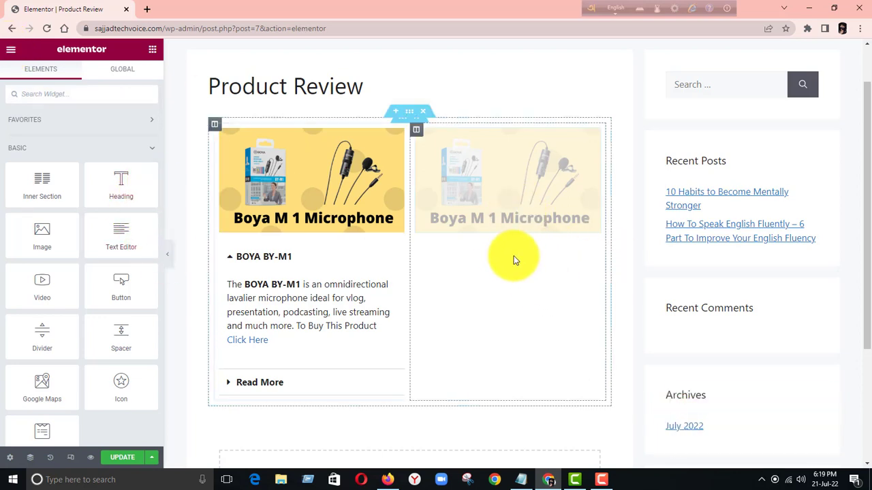
pyautogui.scroll(-1, 504, 243)
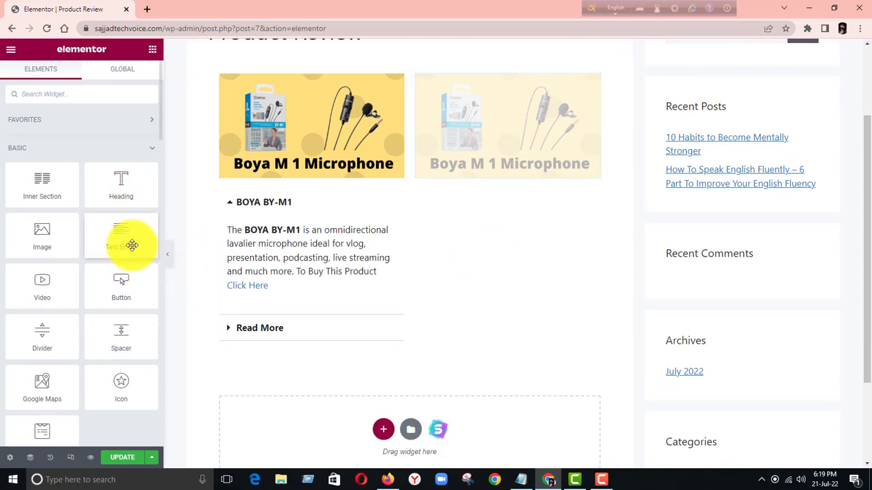
pyautogui.scroll(-1, 121, 201)
pyautogui.scroll(-1, 121, 201)
pyautogui.scroll(2, 121, 185)
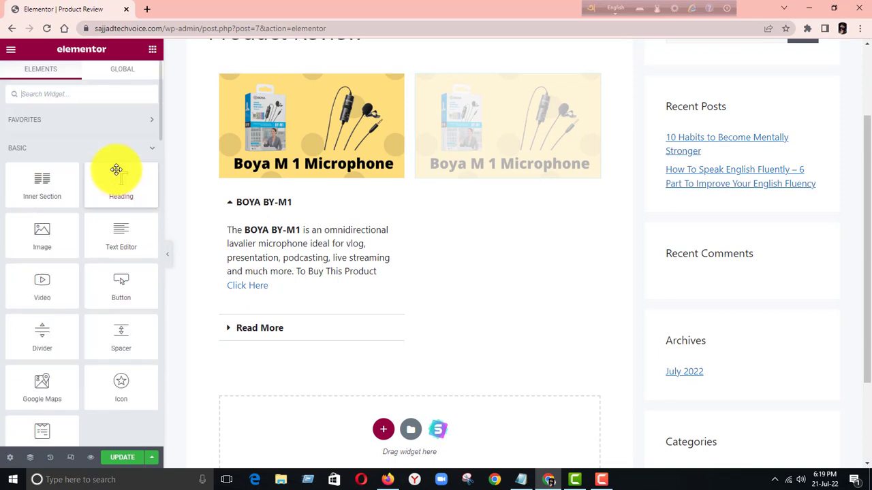
pyautogui.click(9, 51)
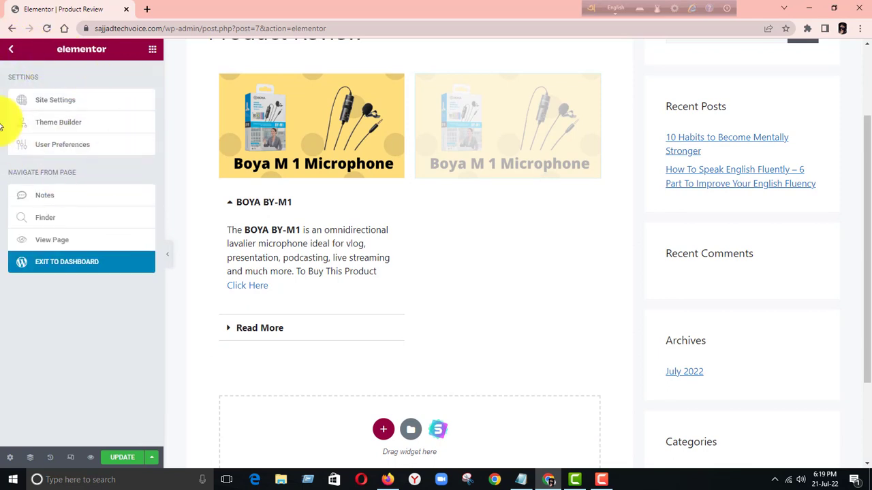
pyautogui.click(12, 53)
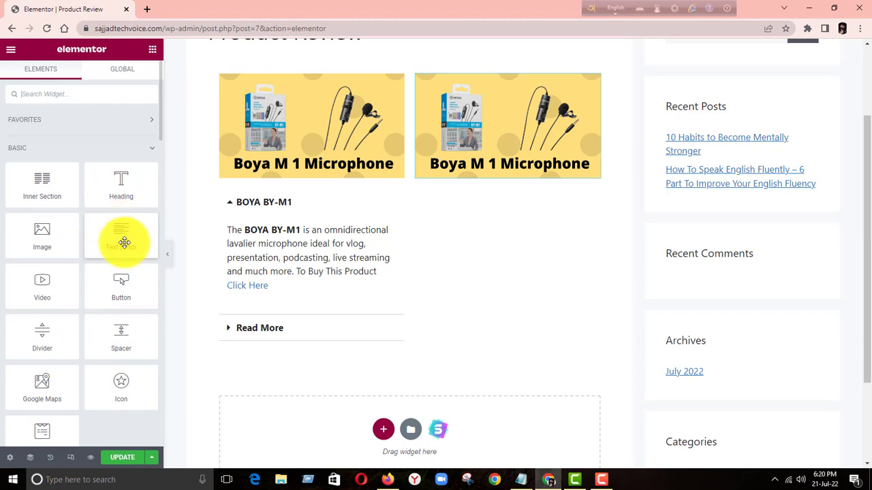
pyautogui.scroll(-4, 122, 244)
pyautogui.scroll(-5, 123, 247)
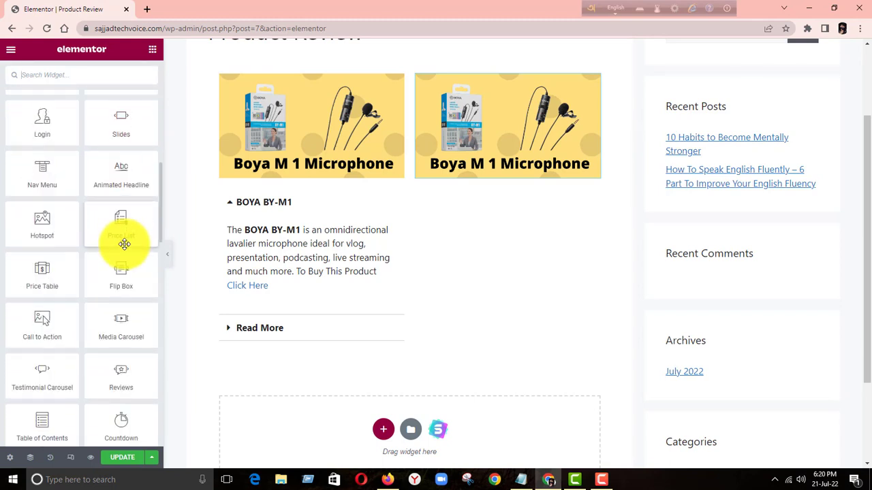
pyautogui.scroll(-4, 124, 246)
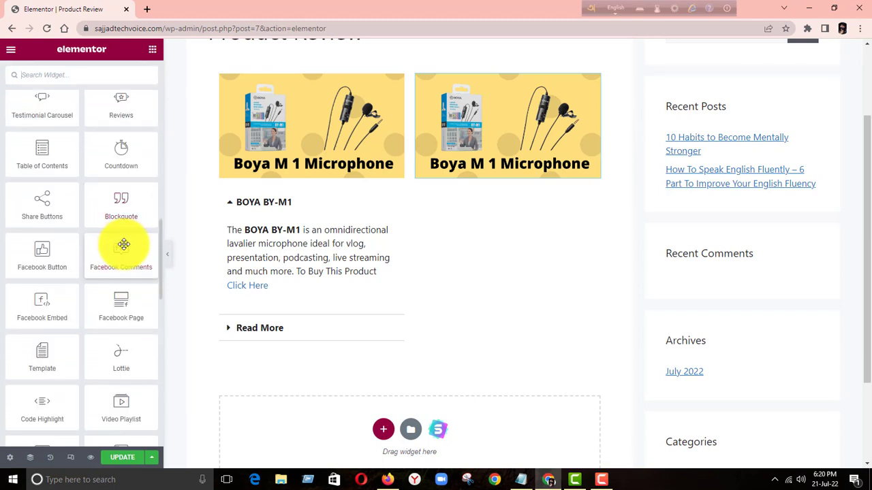
pyautogui.scroll(-6, 124, 243)
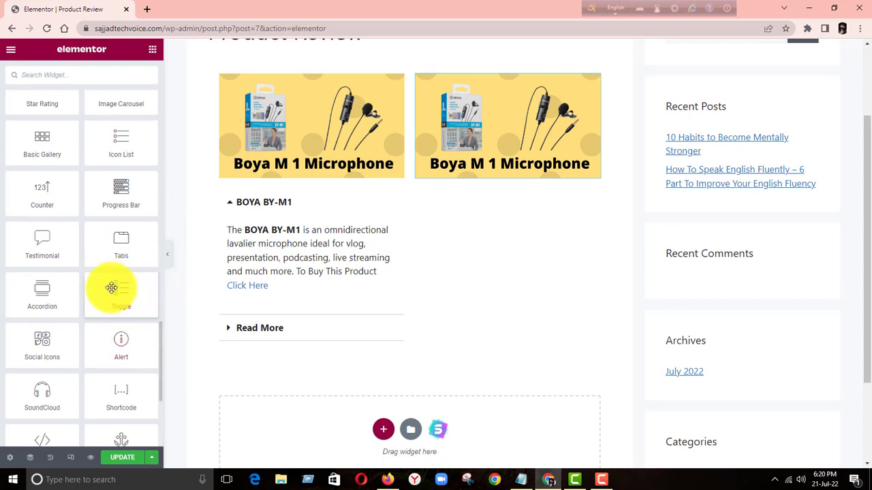
pyautogui.moveTo(120, 292); pyautogui.dragTo(506, 177)
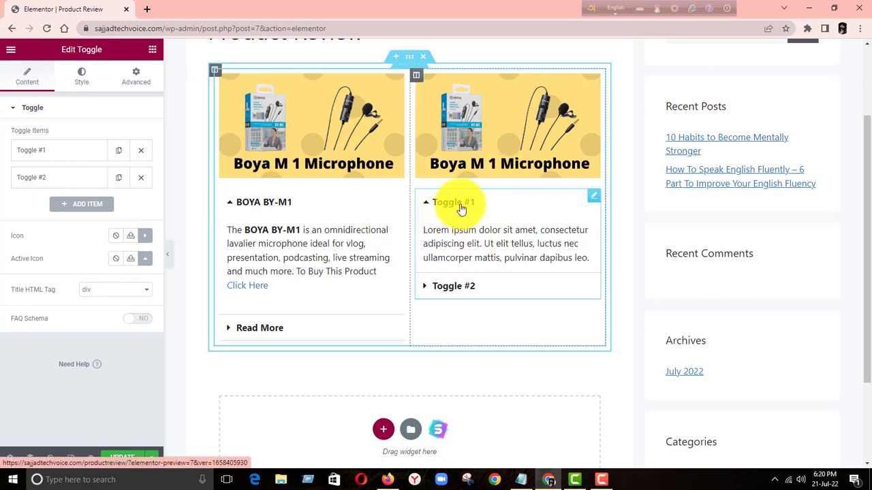
# - Try out expanding and collapsing the two items of the new toggle in the page preview
pyautogui.click(455, 286)
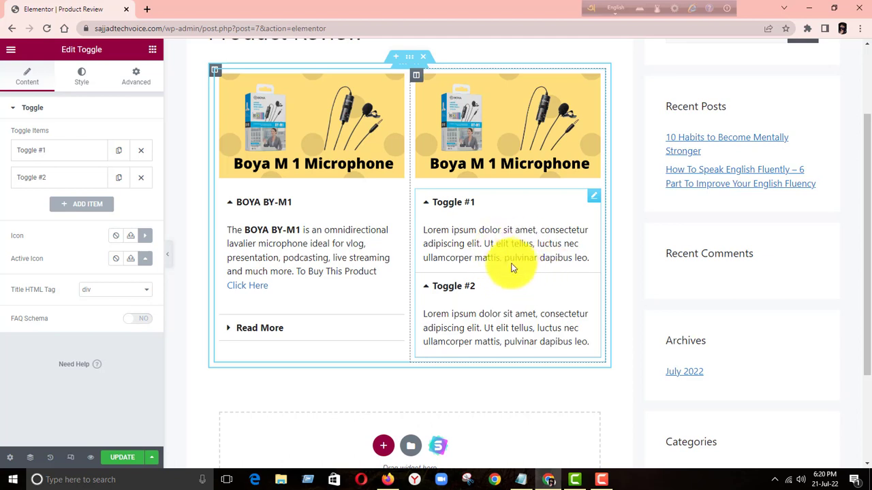
pyautogui.click(450, 207)
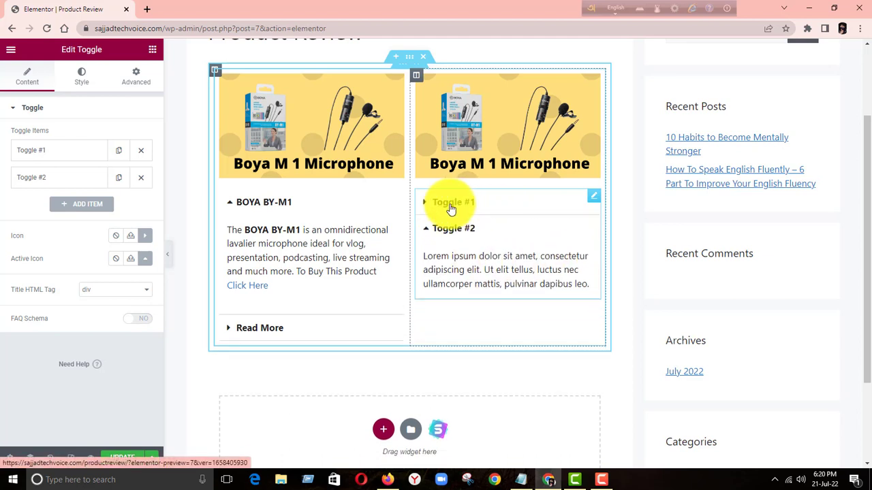
pyautogui.click(449, 205)
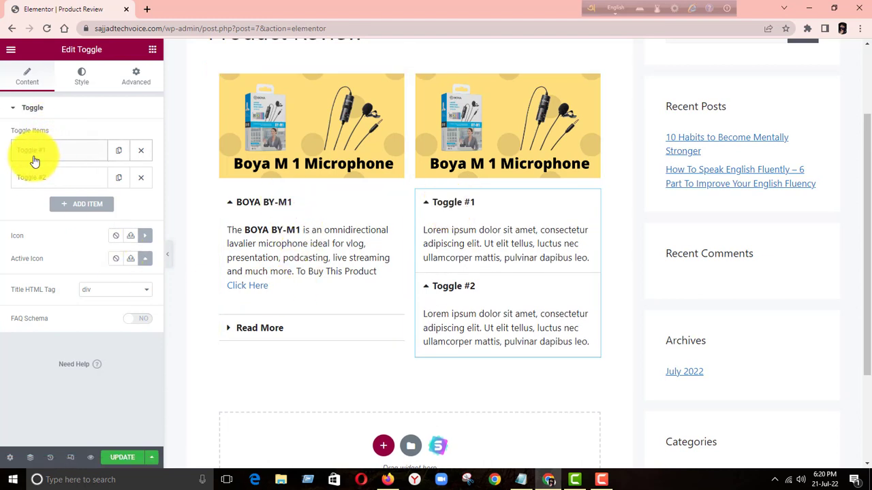
# - Change the first toggle item's title to "boya m1"
pyautogui.click(77, 155)
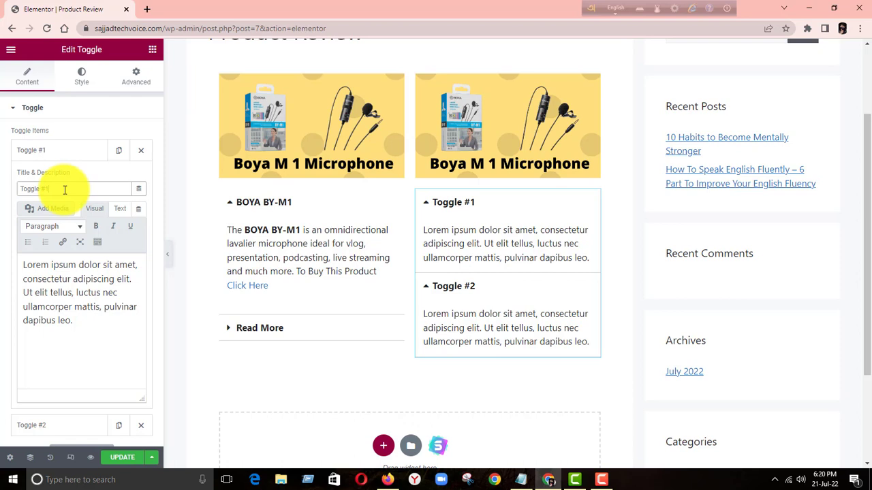
pyautogui.press('BackSpace')
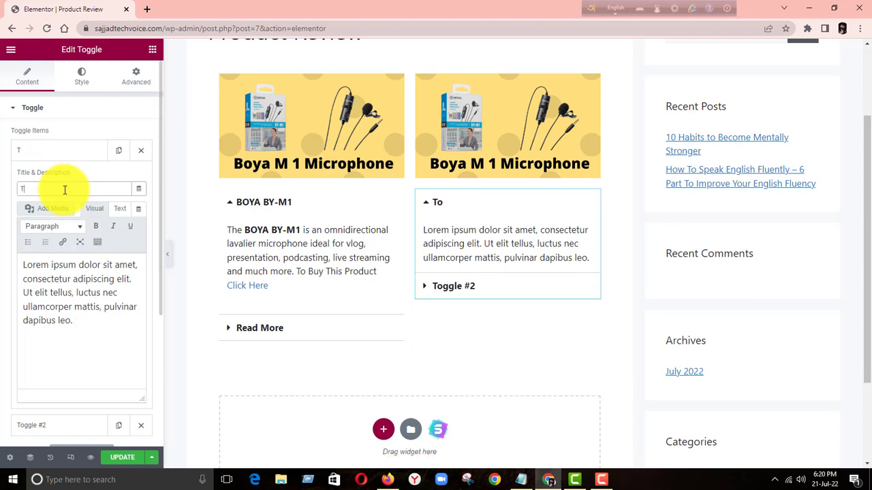
pyautogui.press('BackSpace')
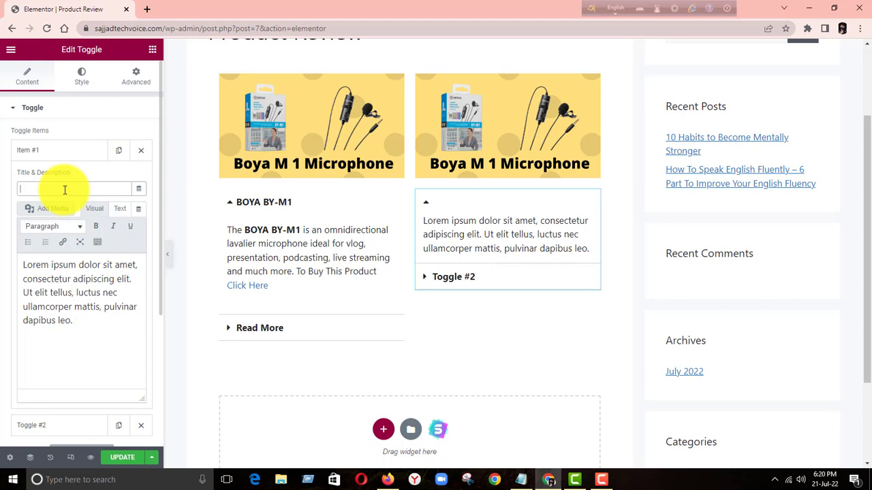
pyautogui.write('boya m1')
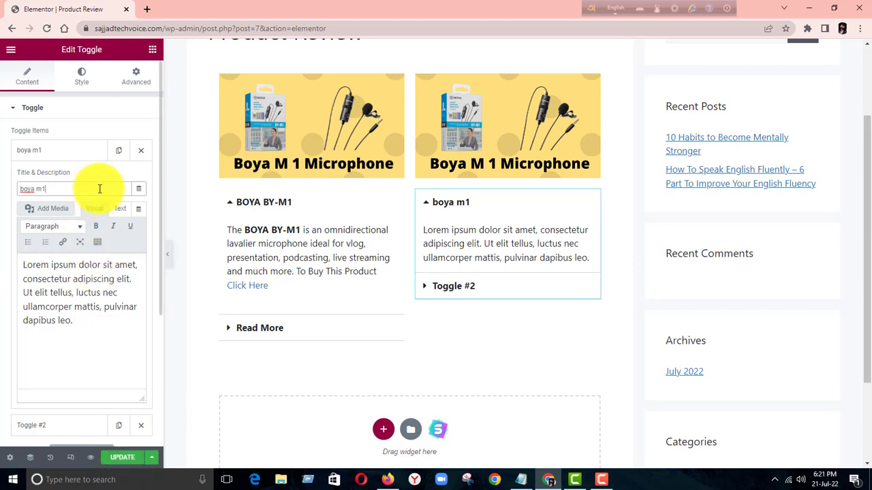
pyautogui.click(77, 151)
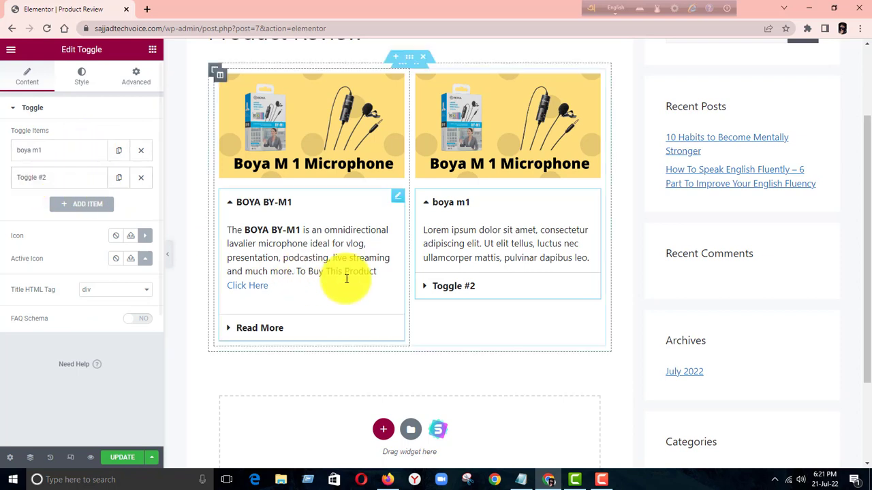
# - Change the second toggle item's title to "read more", keep its placeholder description and update the page
pyautogui.click(85, 181)
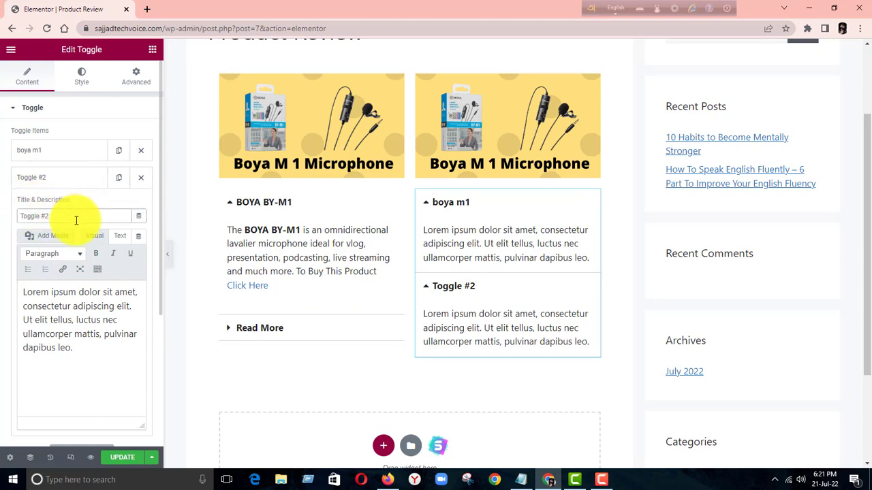
pyautogui.press('BackSpace')
pyautogui.press('BackSpace')
pyautogui.press('BackSpace')
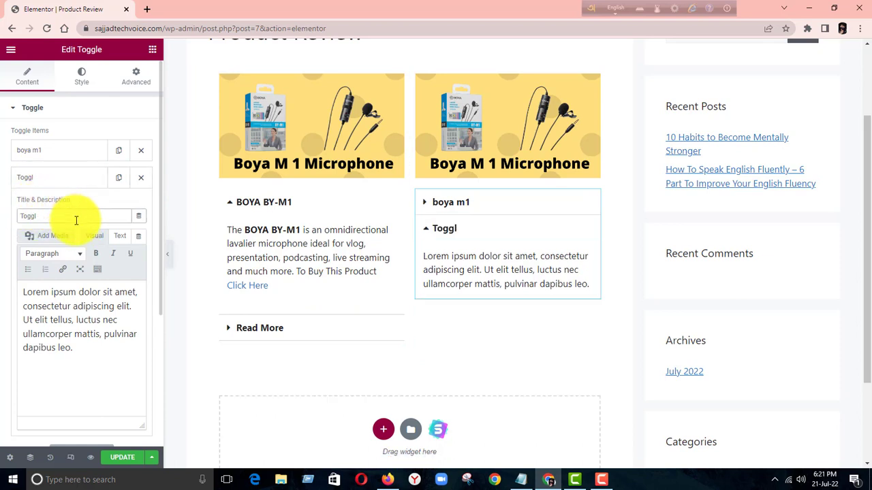
pyautogui.press('BackSpace')
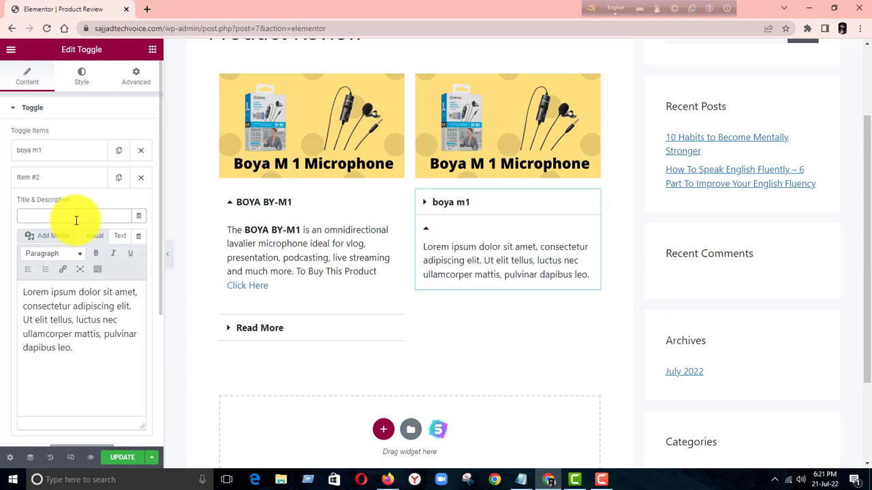
pyautogui.write('read more')
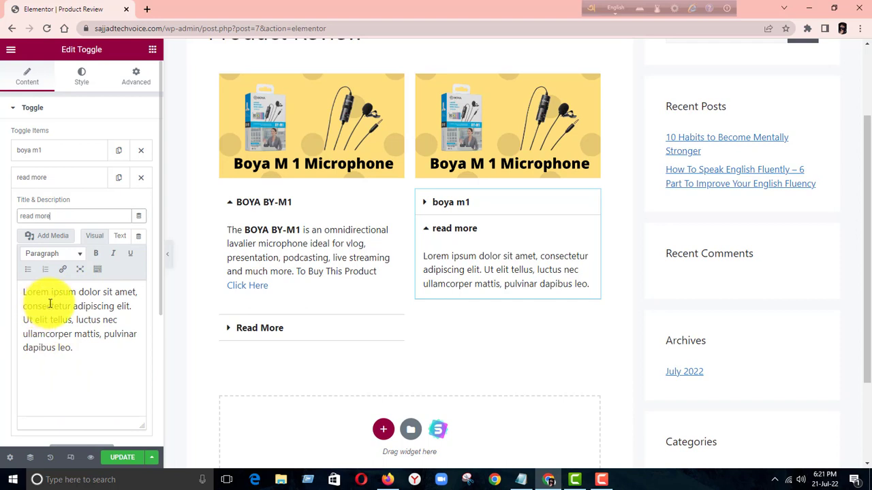
pyautogui.moveTo(76, 348); pyautogui.dragTo(30, 290)
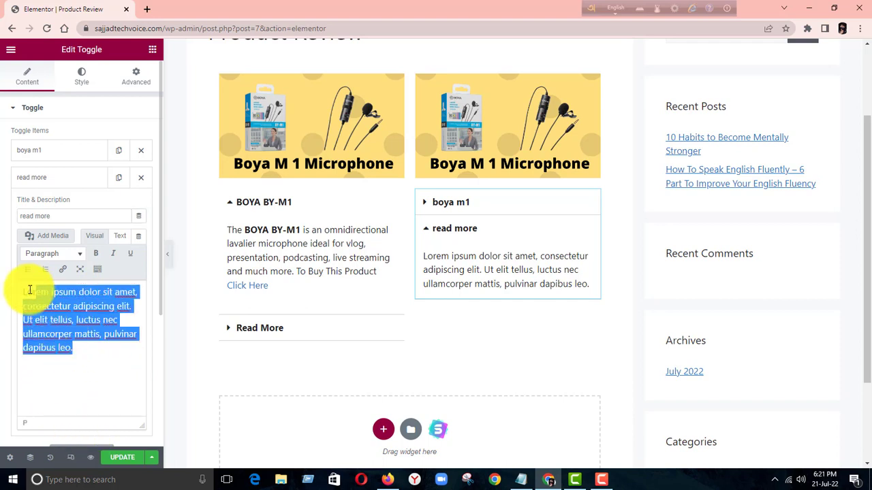
pyautogui.click(87, 374)
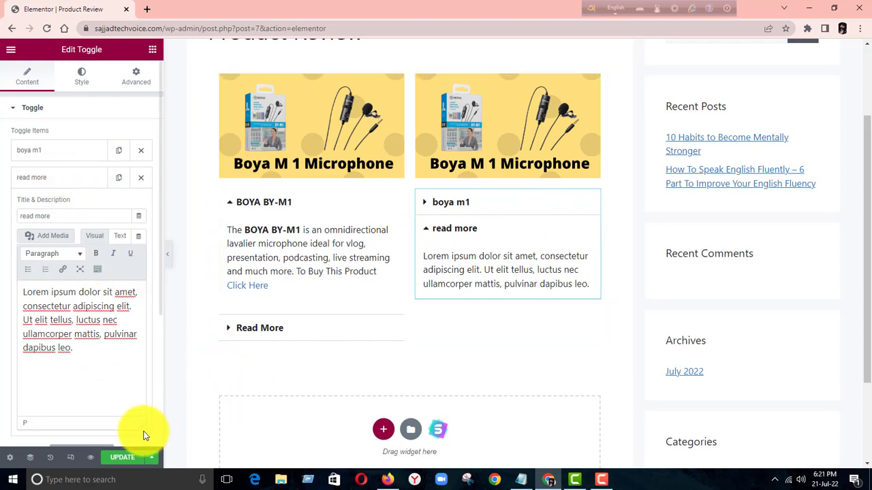
pyautogui.click(123, 459)
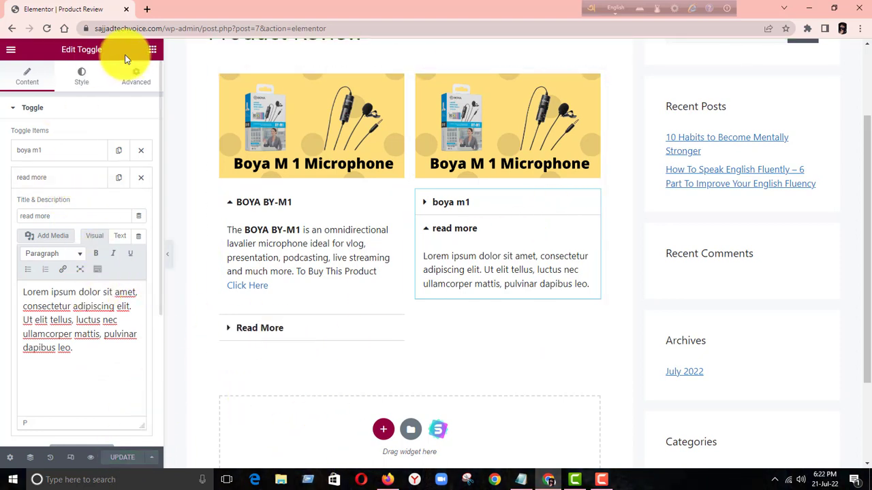
# - Return to the live Product Review page, reload it, and expand and collapse the second column's boya m1 and read more sections
pyautogui.click(12, 28)
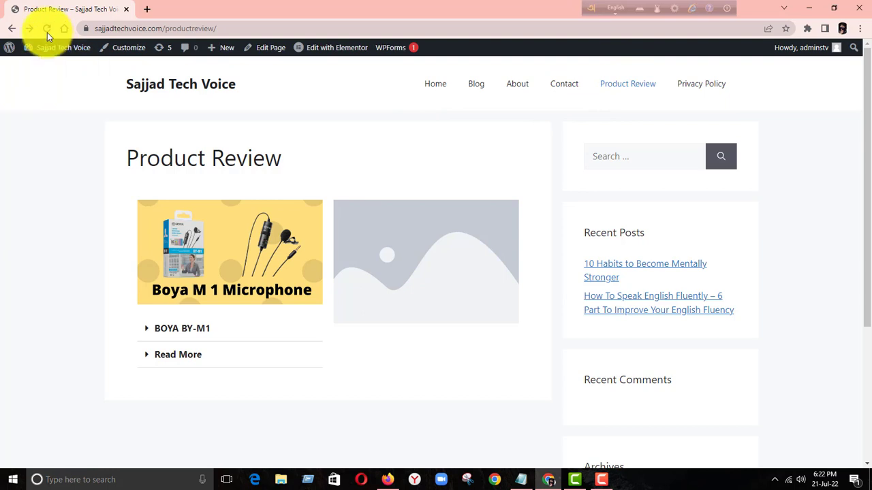
pyautogui.click(47, 29)
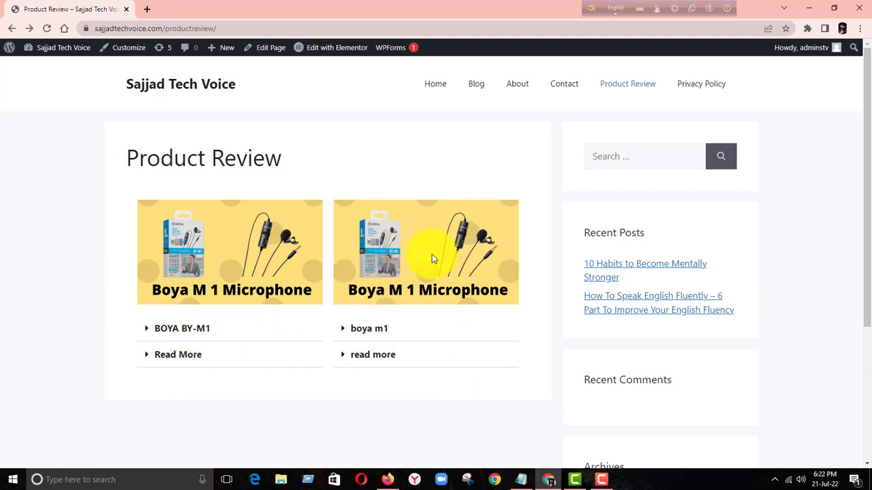
pyautogui.click(360, 334)
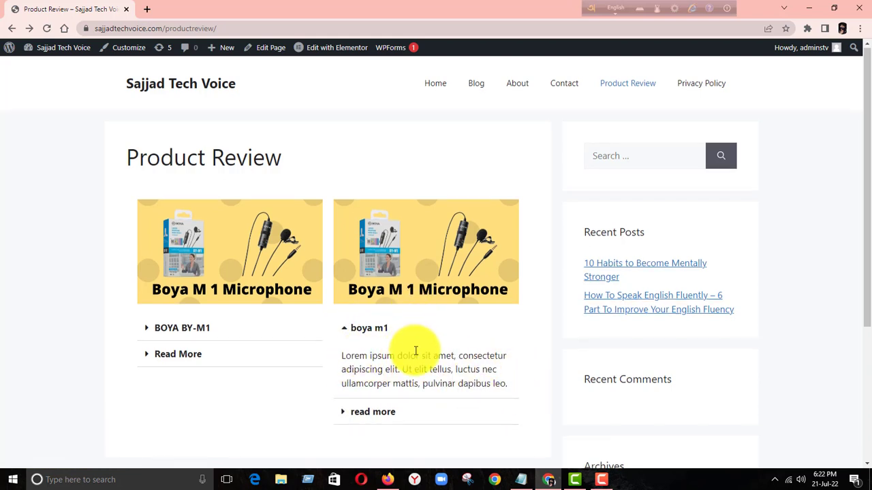
pyautogui.scroll(-2, 401, 306)
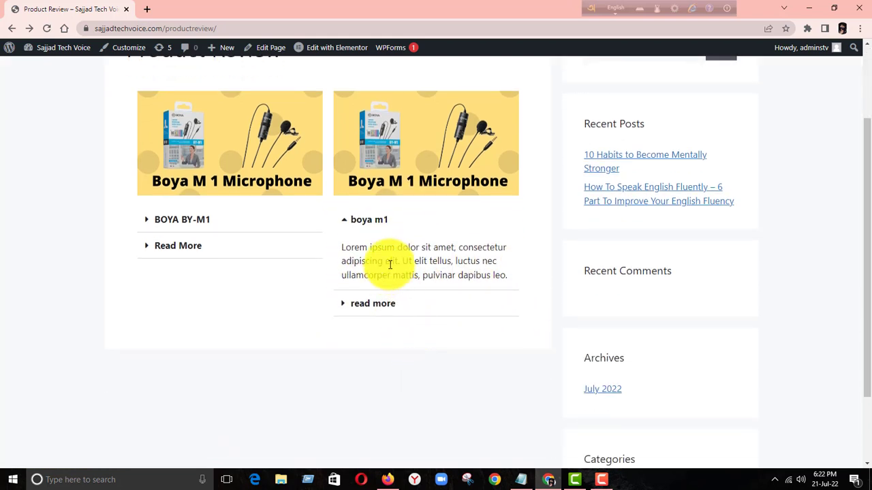
pyautogui.click(374, 306)
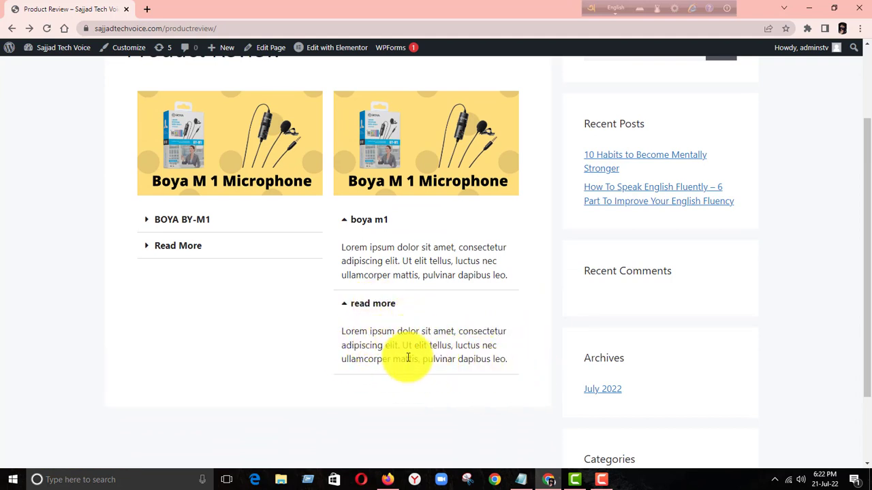
pyautogui.click(371, 308)
pyautogui.click(360, 224)
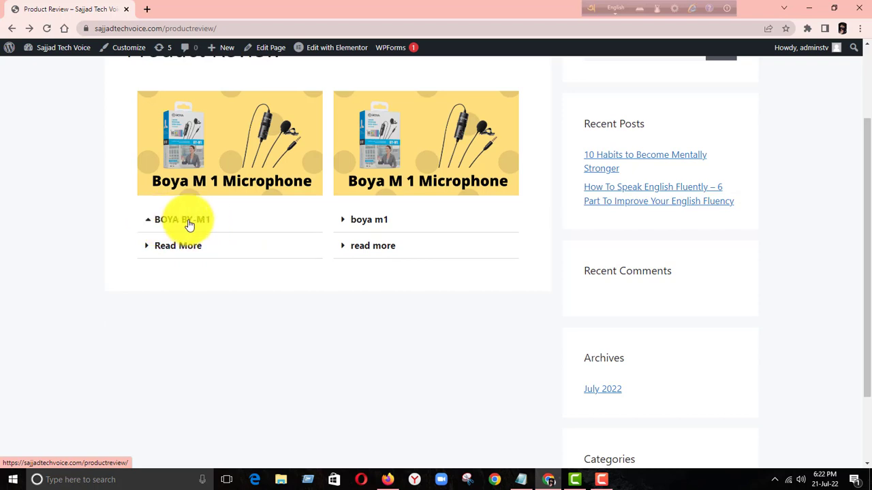
# - Expand the first column's BOYA BY-M1 and Read More sections and read through the product text for comparison
pyautogui.click(191, 351)
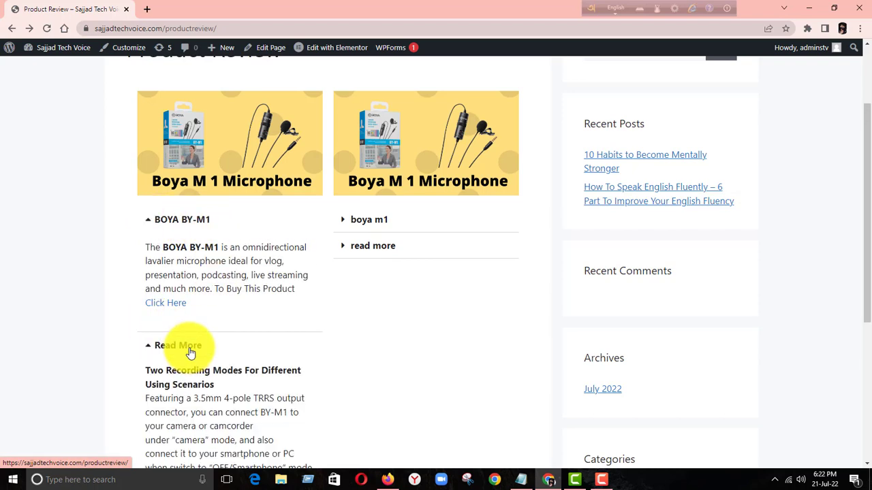
pyautogui.scroll(-3, 237, 296)
pyautogui.scroll(-4, 227, 381)
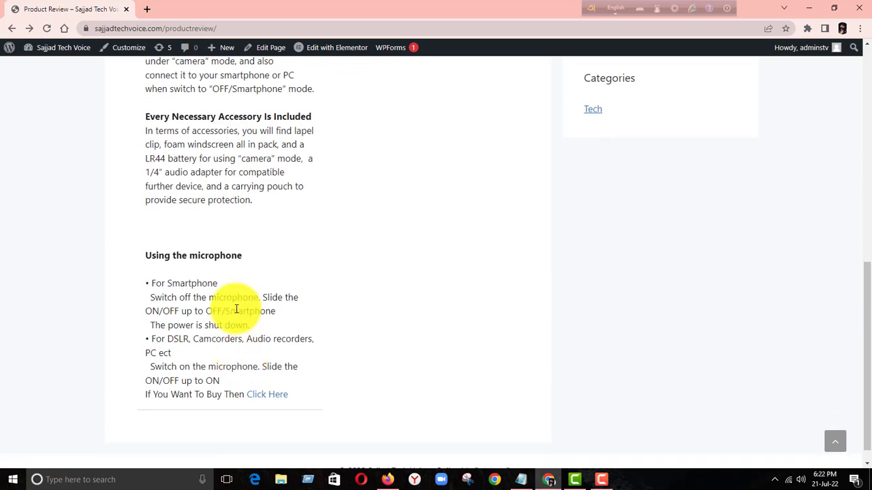
pyautogui.scroll(7, 225, 286)
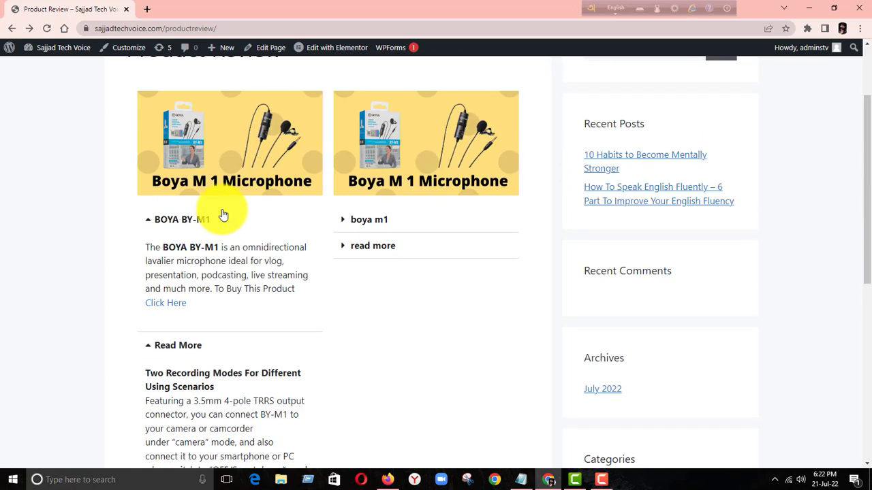